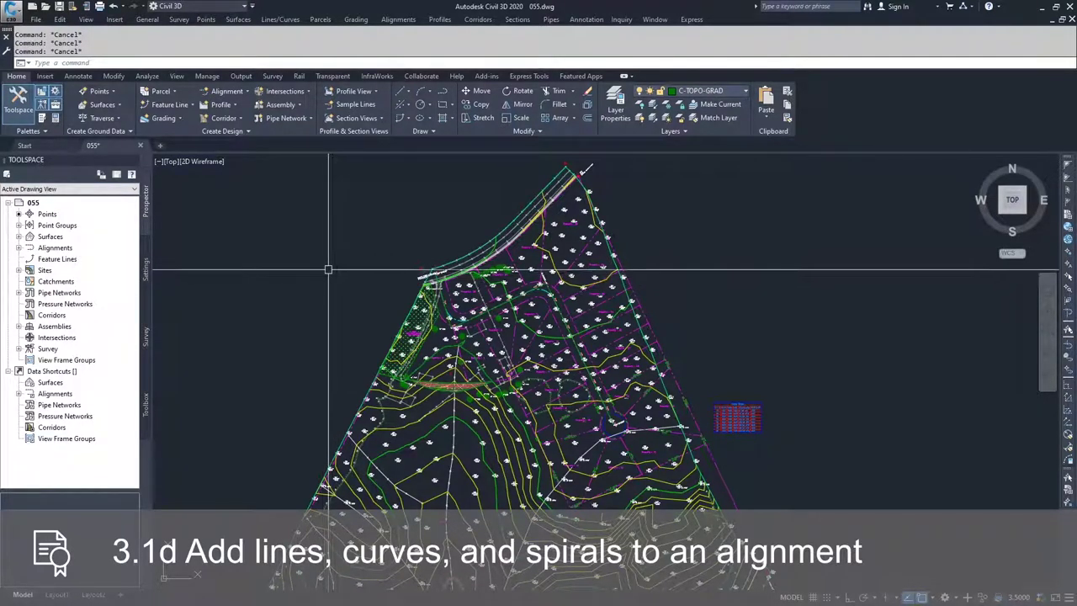
click(235, 92)
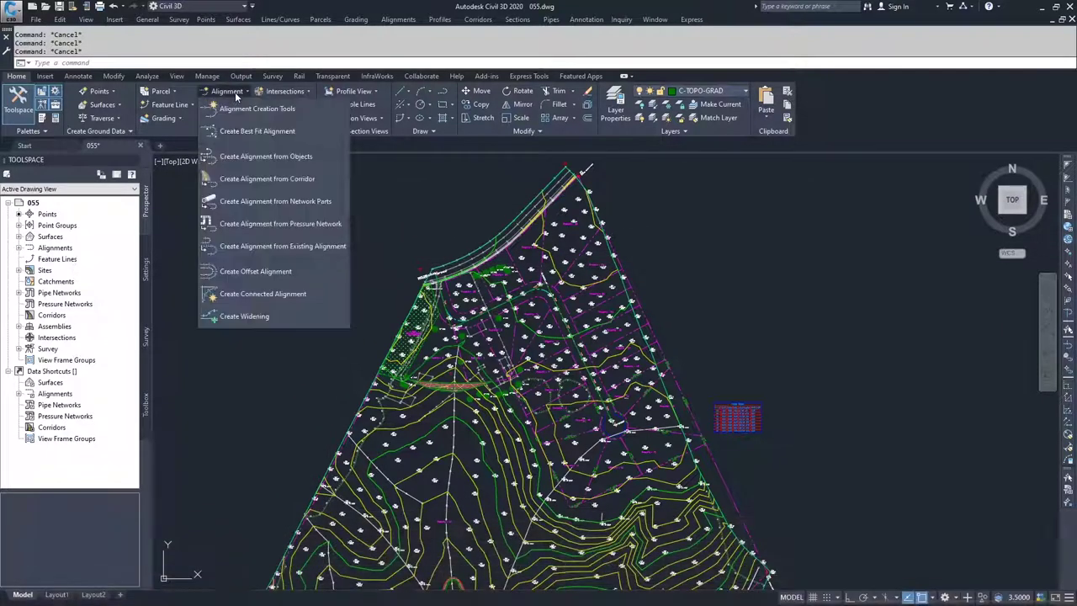
click(244, 92)
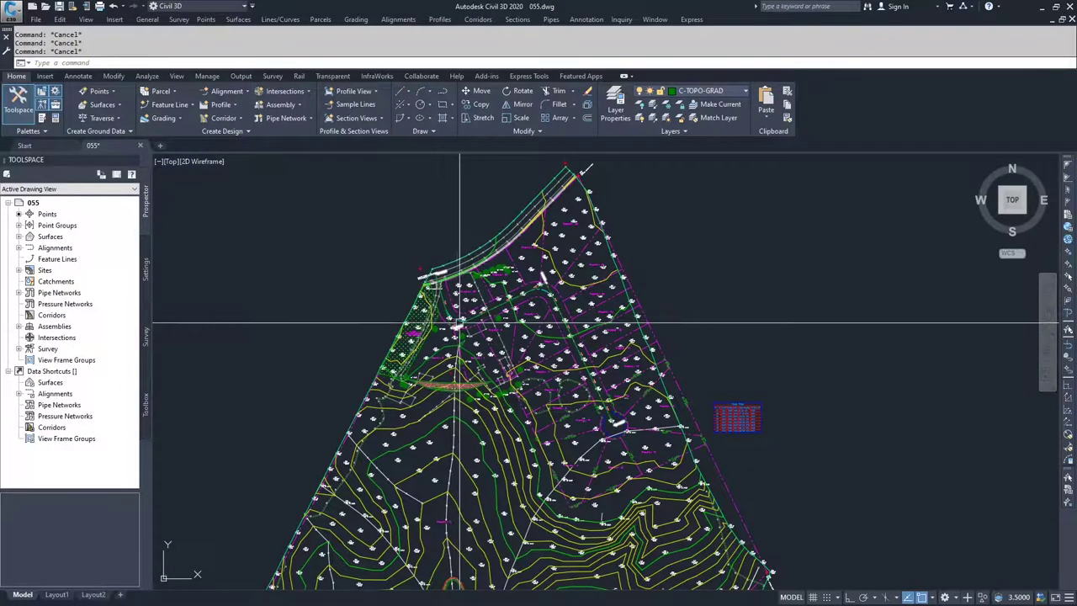
Step: Select the road alignment running through the property lots and open it in the Geometry Editor
scroll(446, 319, up, 2)
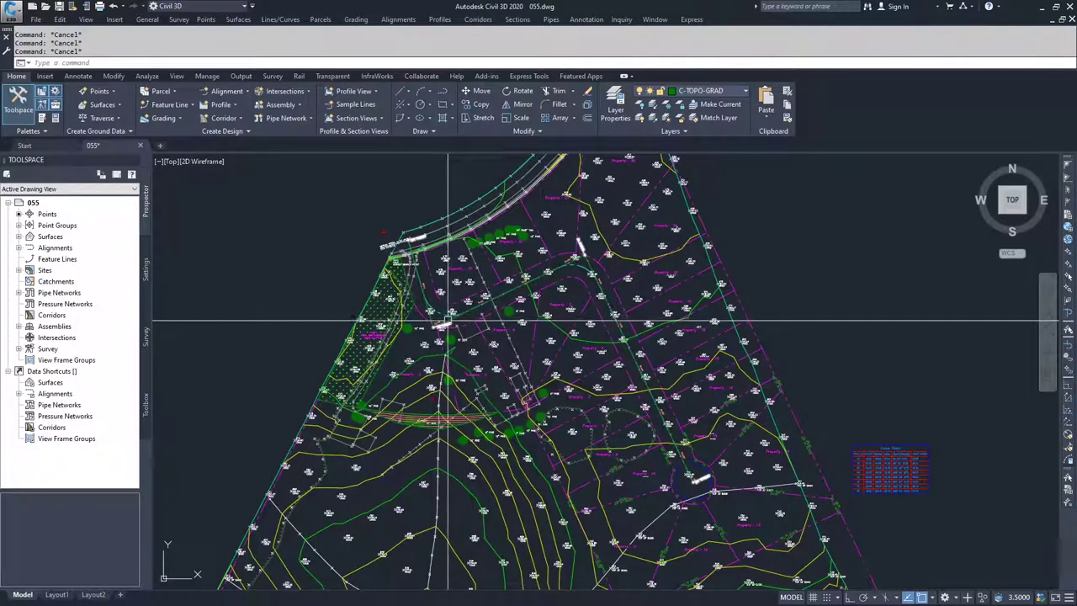
scroll(447, 319, up, 2)
click(449, 319)
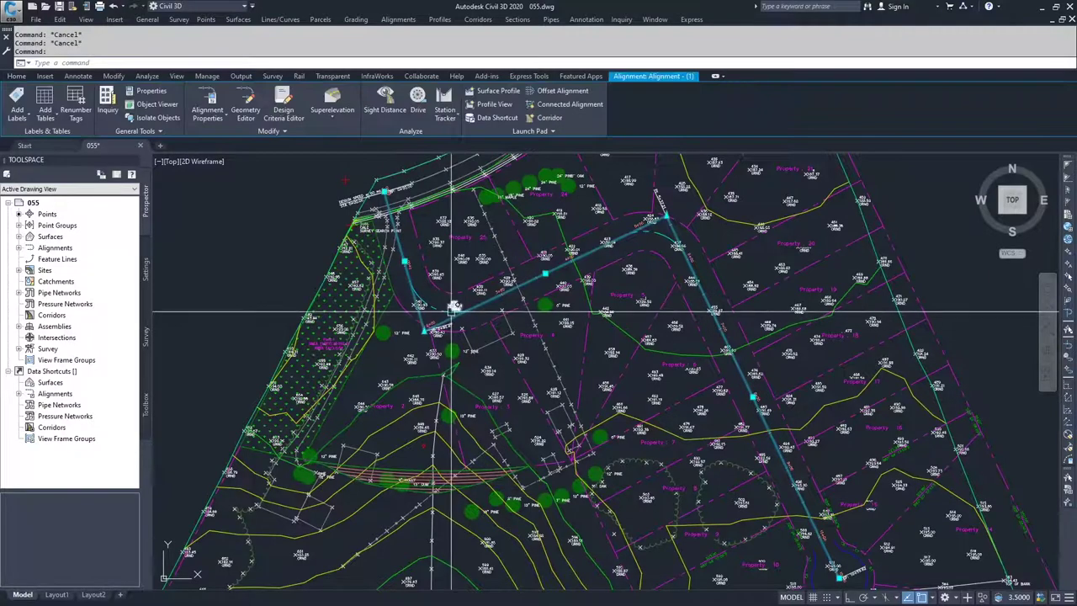
click(245, 111)
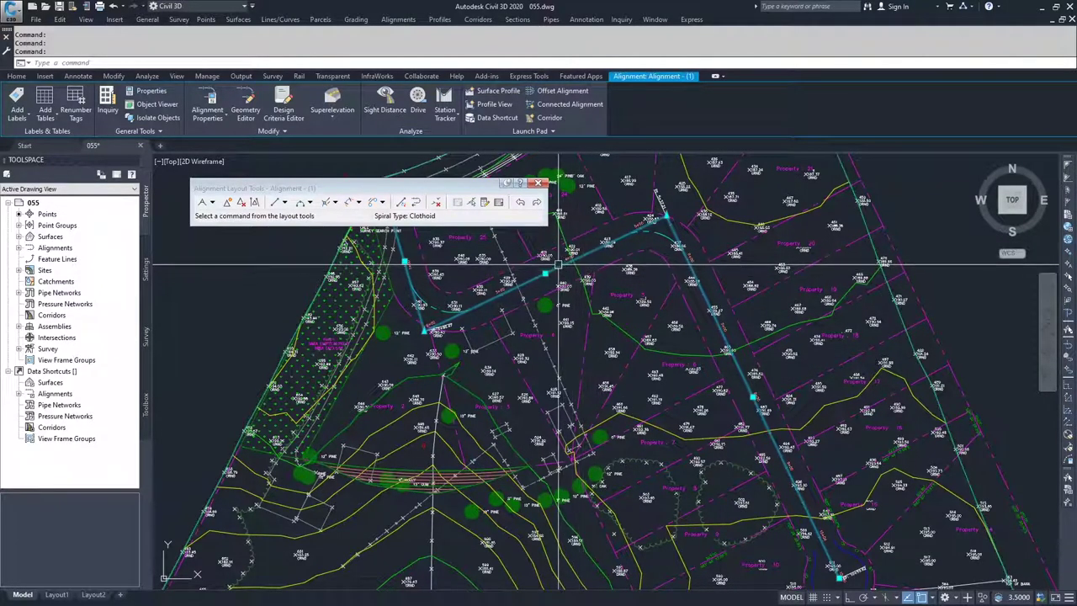
Step: Examine the constraints, lengths, directions and stations of the alignment's line entities in the Alignment Grid View, especially line 3, and close the view
mouse_move(558, 268)
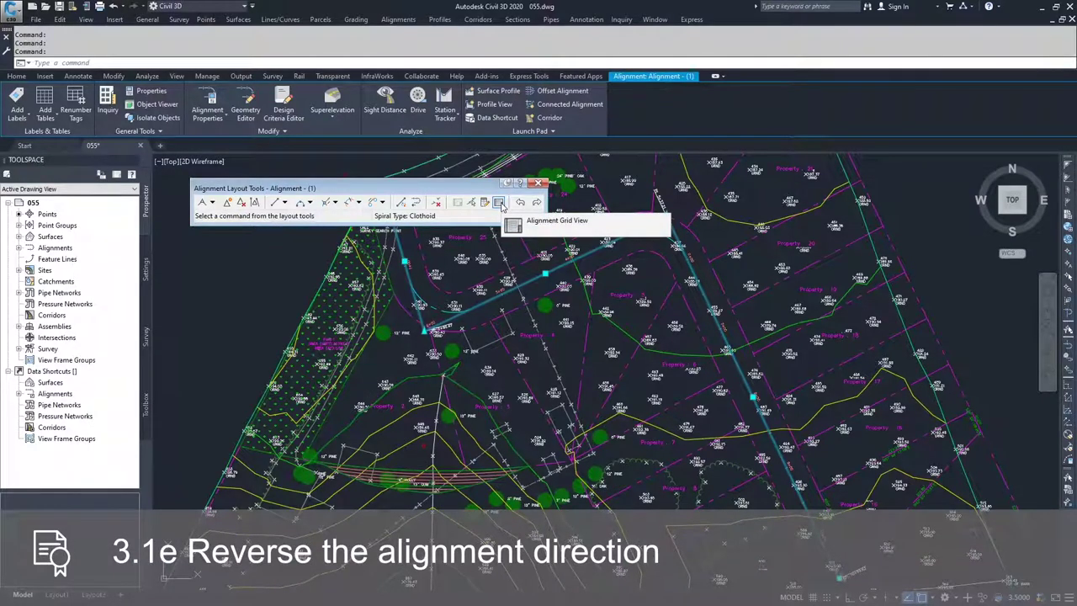
click(500, 203)
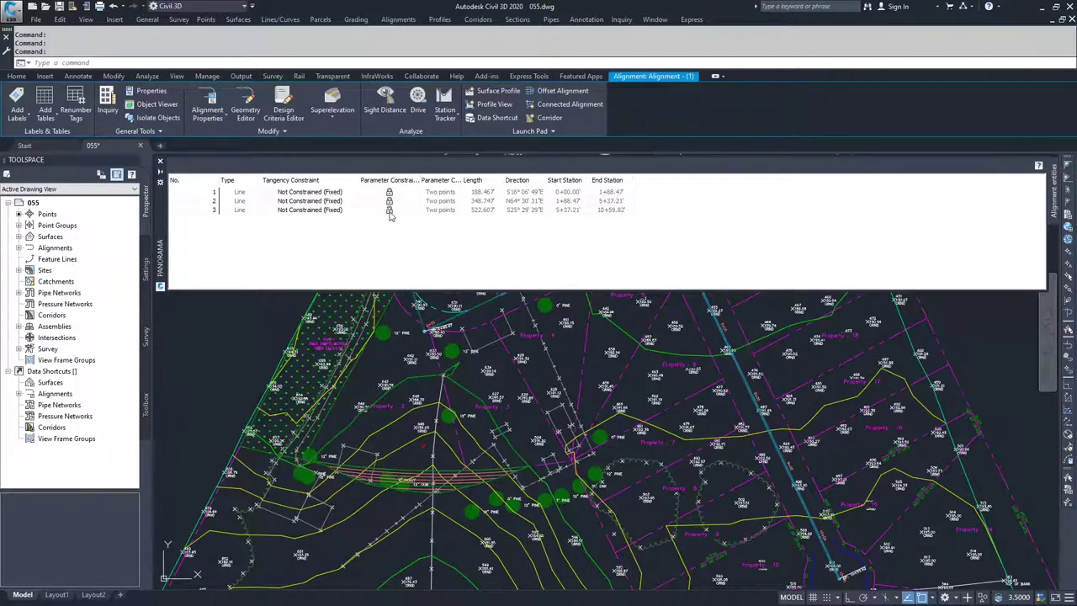
click(248, 210)
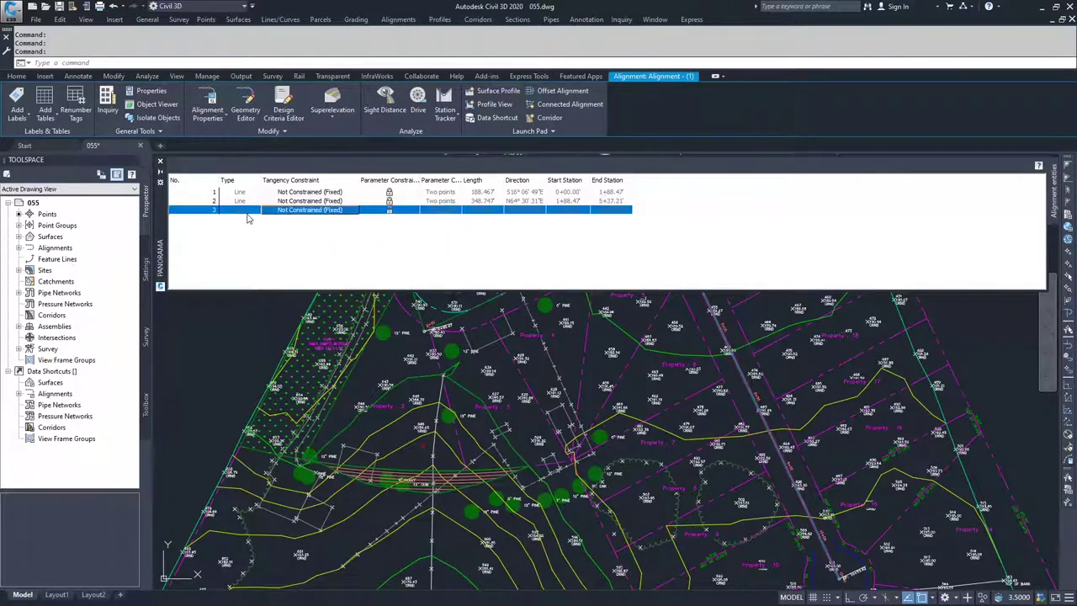
click(460, 212)
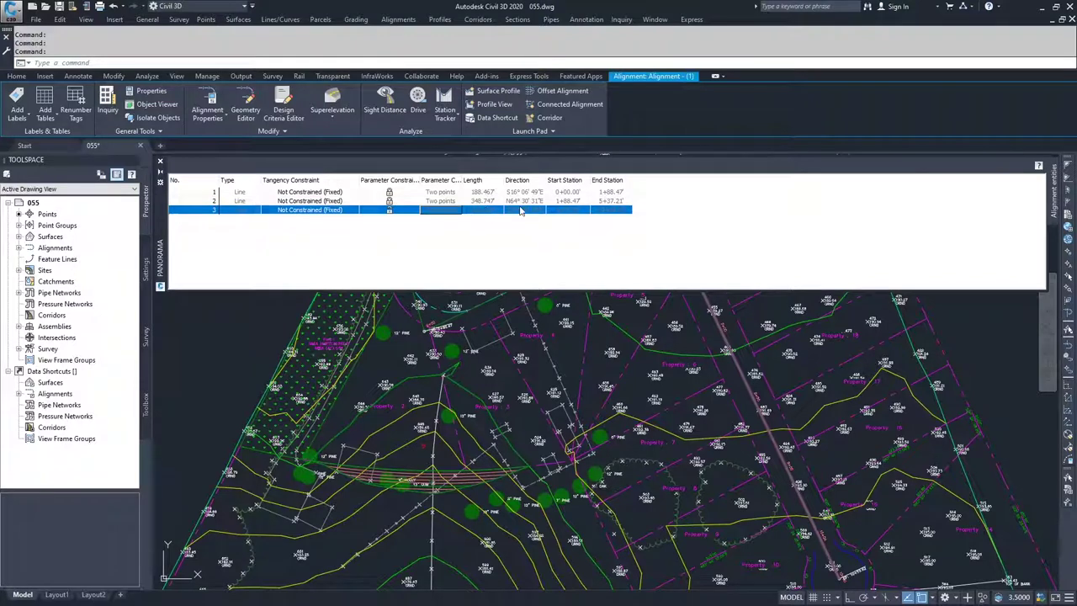
click(602, 212)
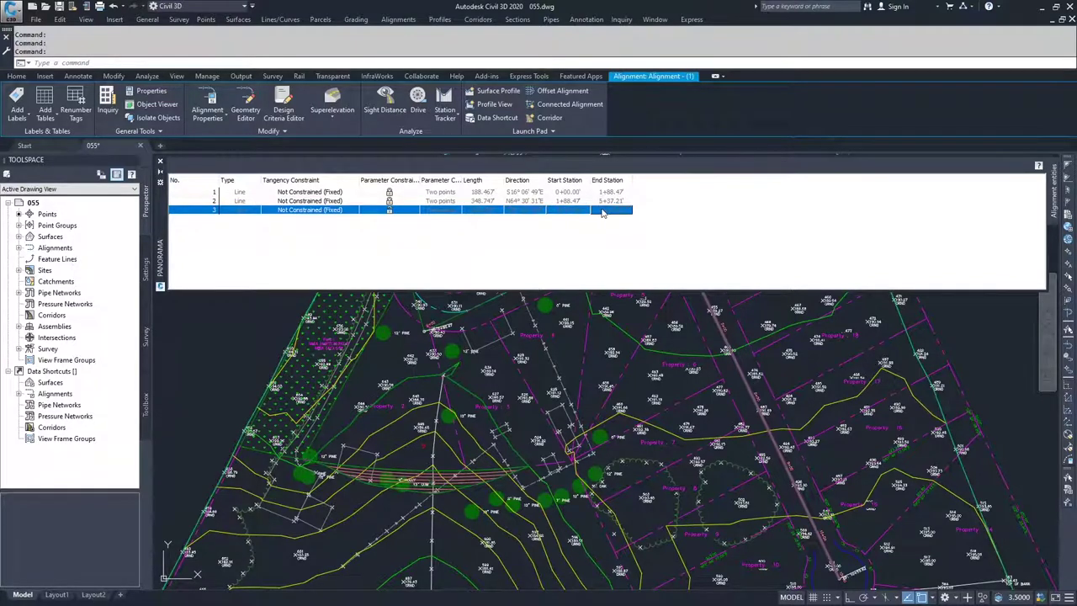
click(428, 225)
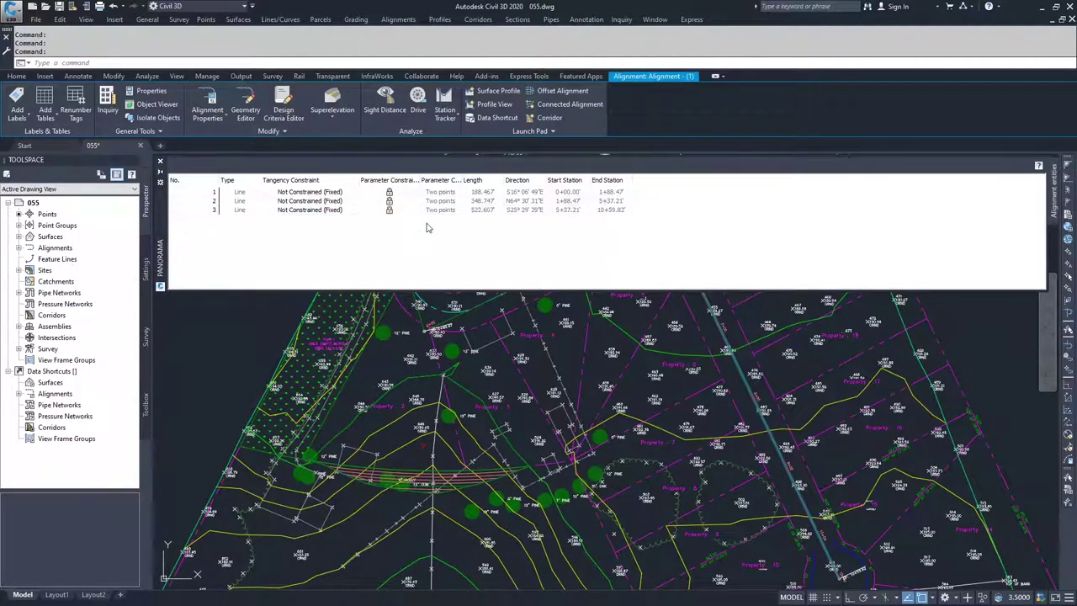
scroll(482, 345, down, 4)
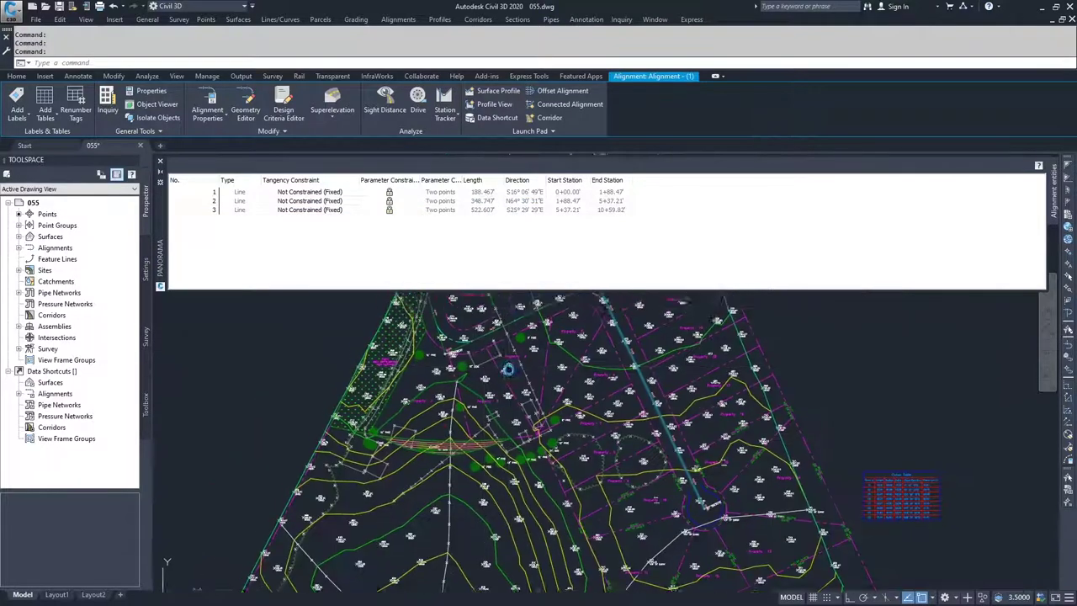
scroll(581, 362, up, 2)
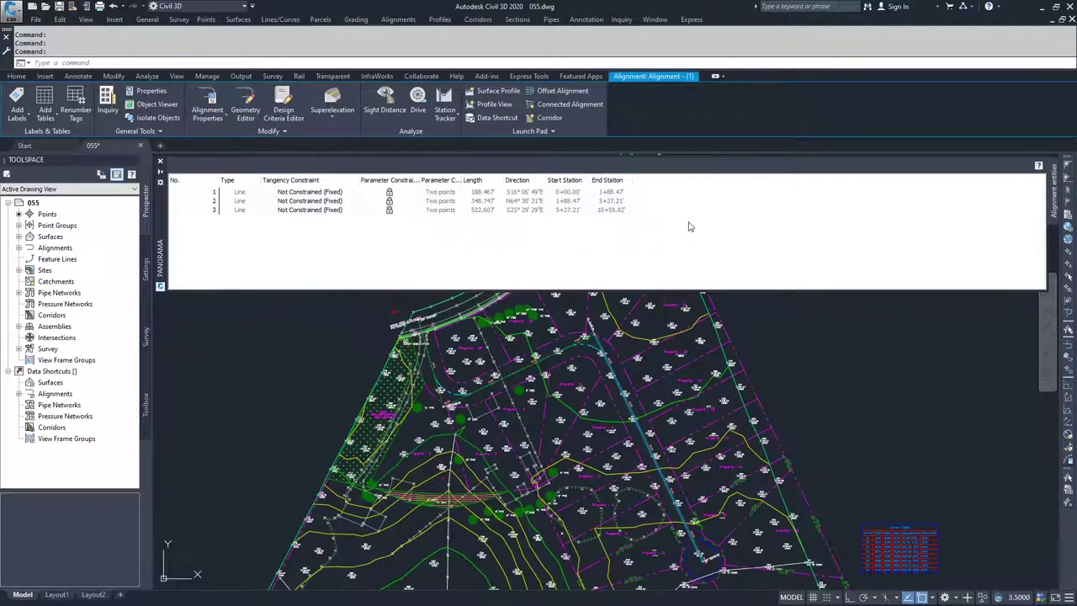
click(160, 161)
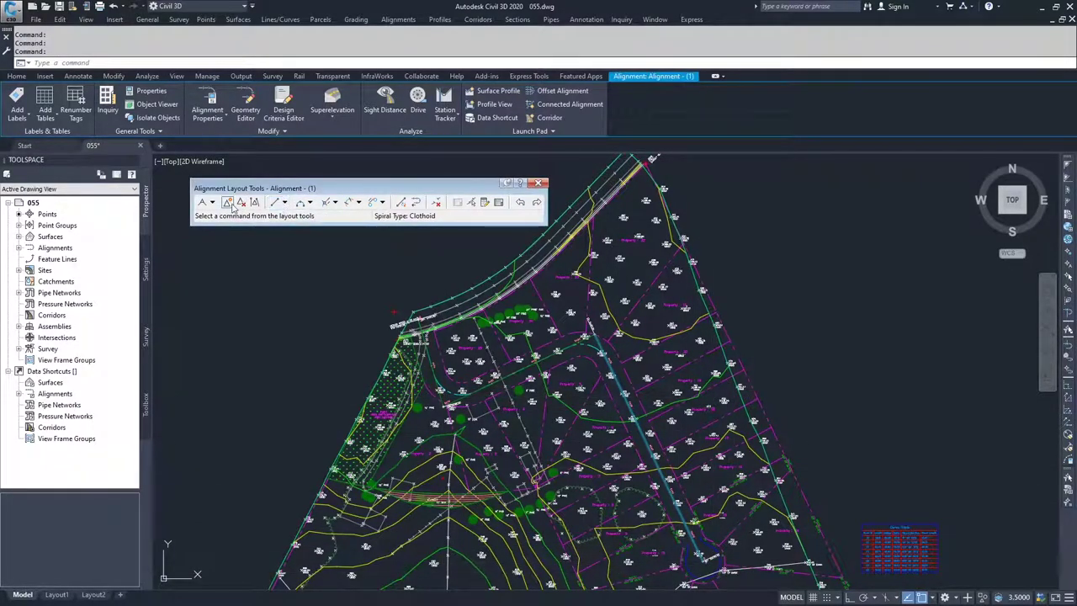
Step: Examine the available fixed, floating and free line, curve and spiral commands in the alignment layout tools
click(285, 203)
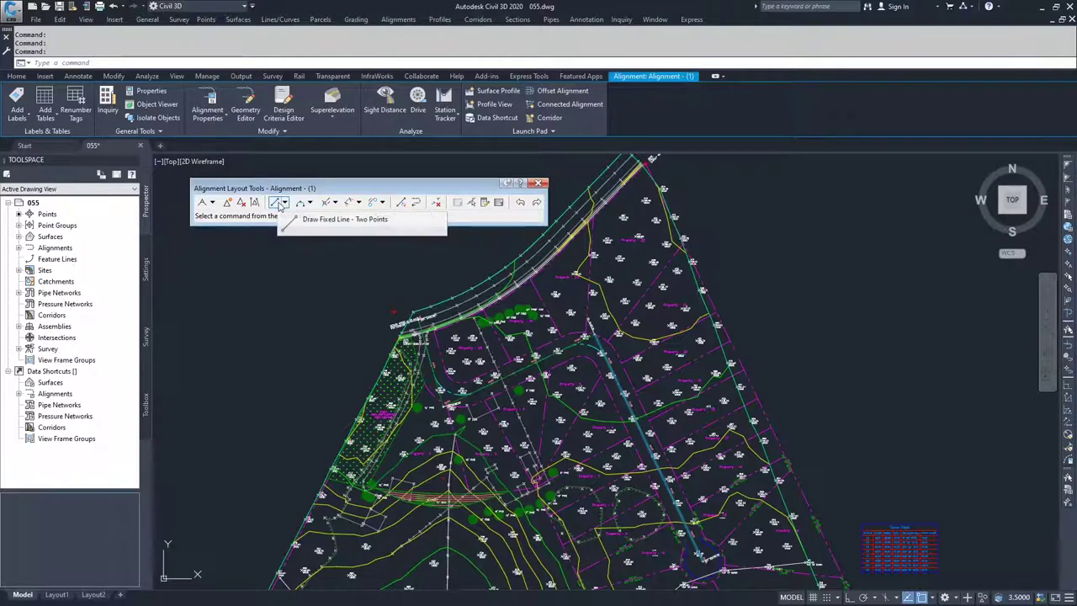
click(298, 205)
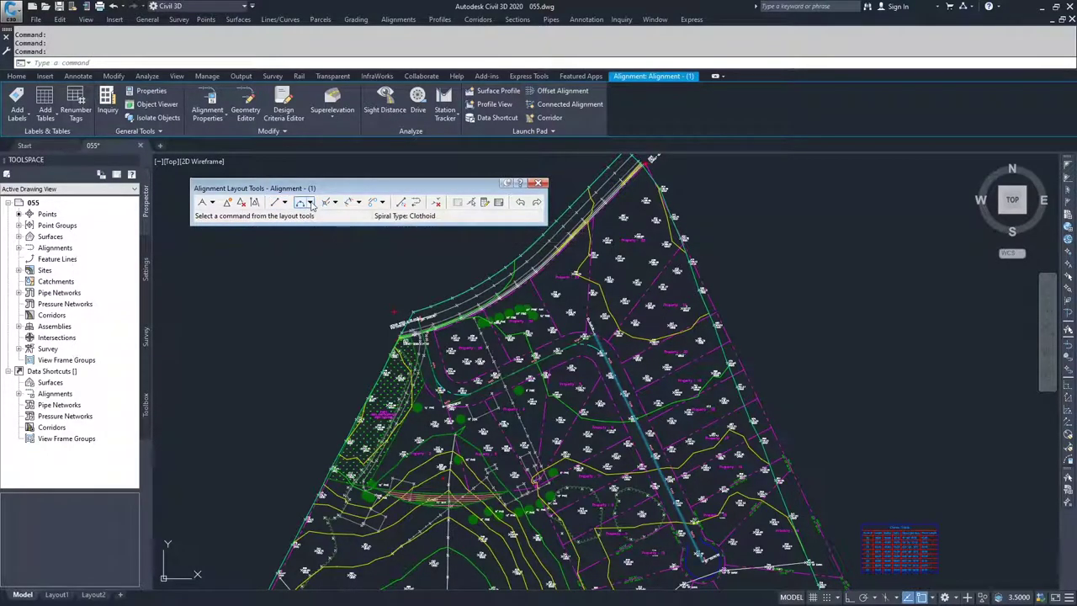
click(311, 204)
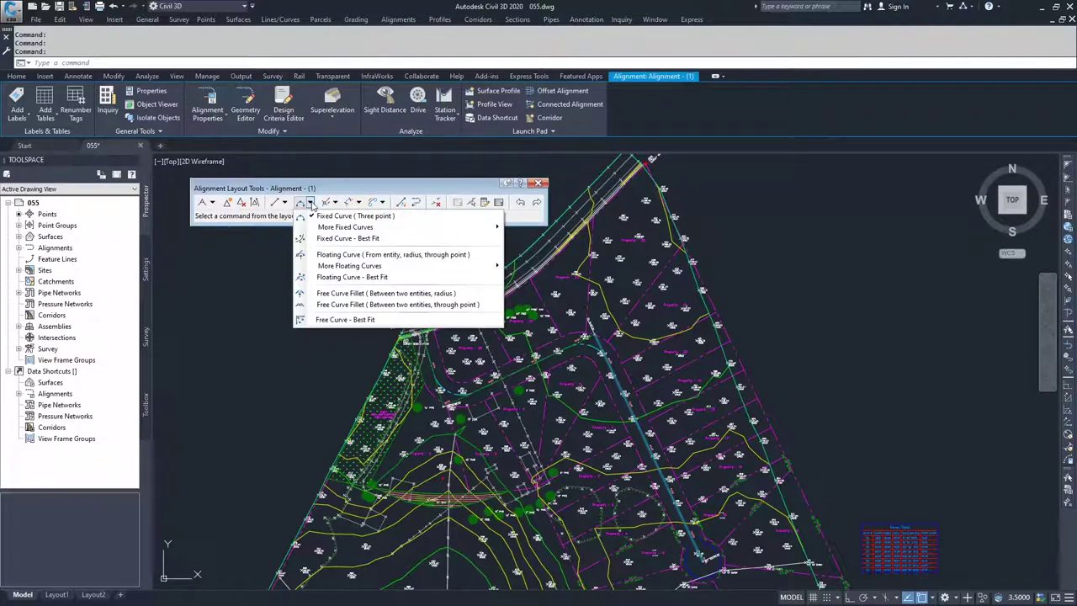
click(286, 204)
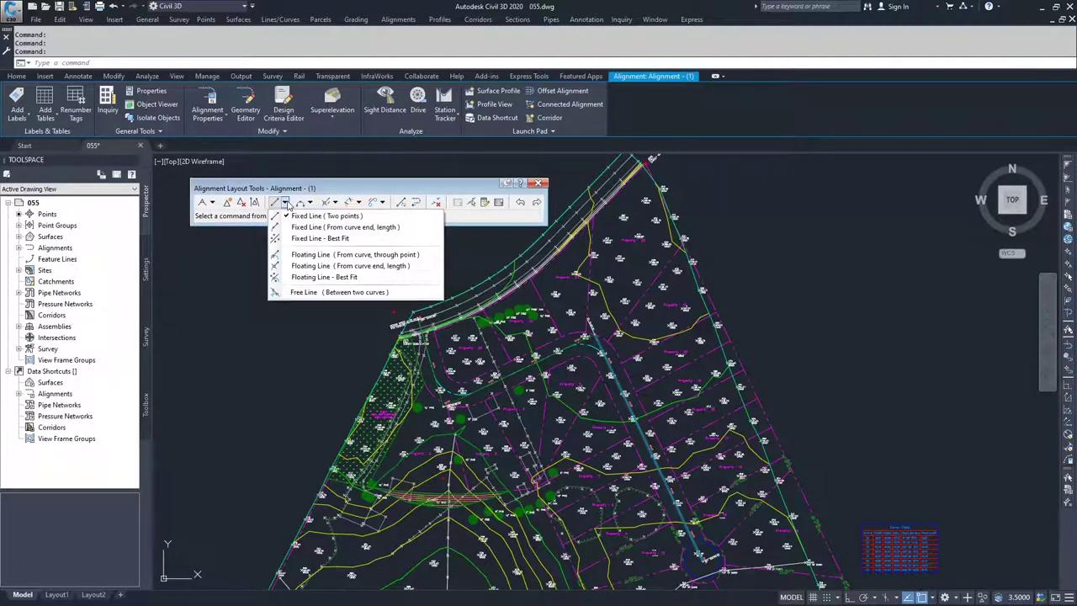
click(311, 206)
click(310, 205)
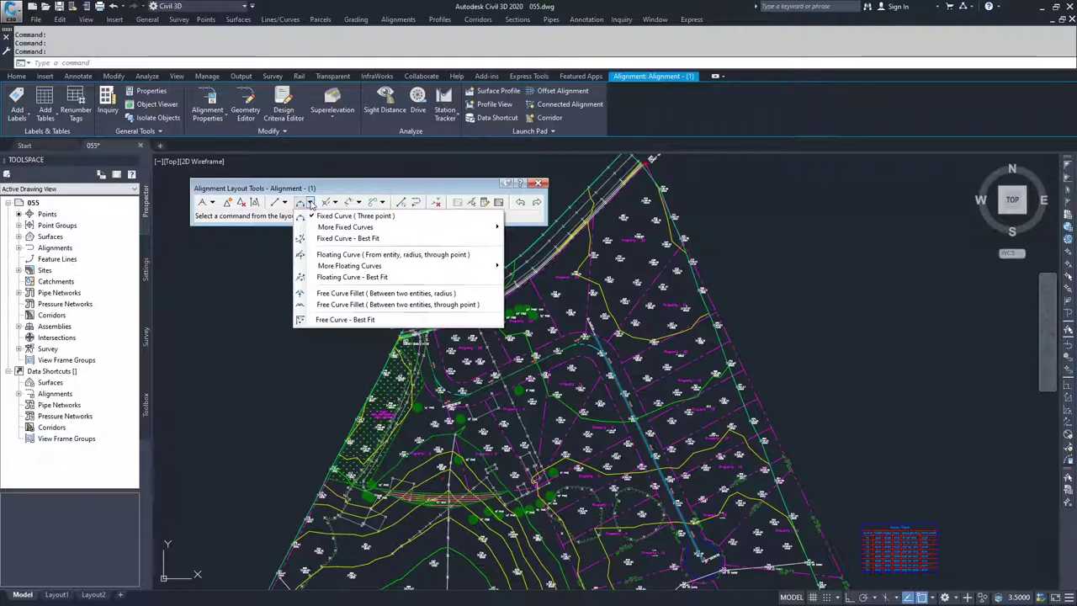
click(287, 206)
click(286, 205)
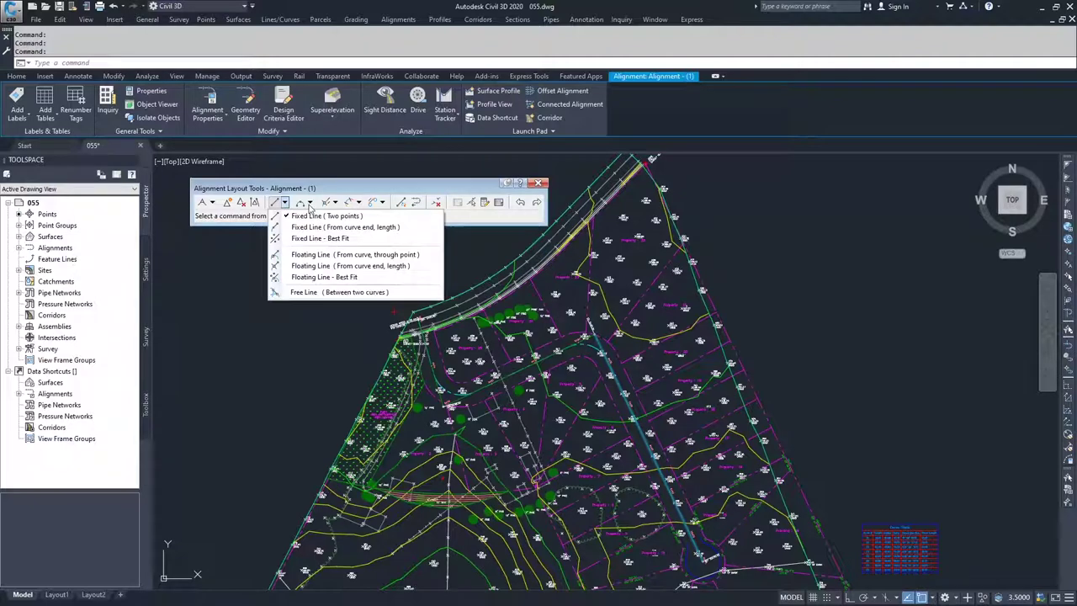
click(335, 203)
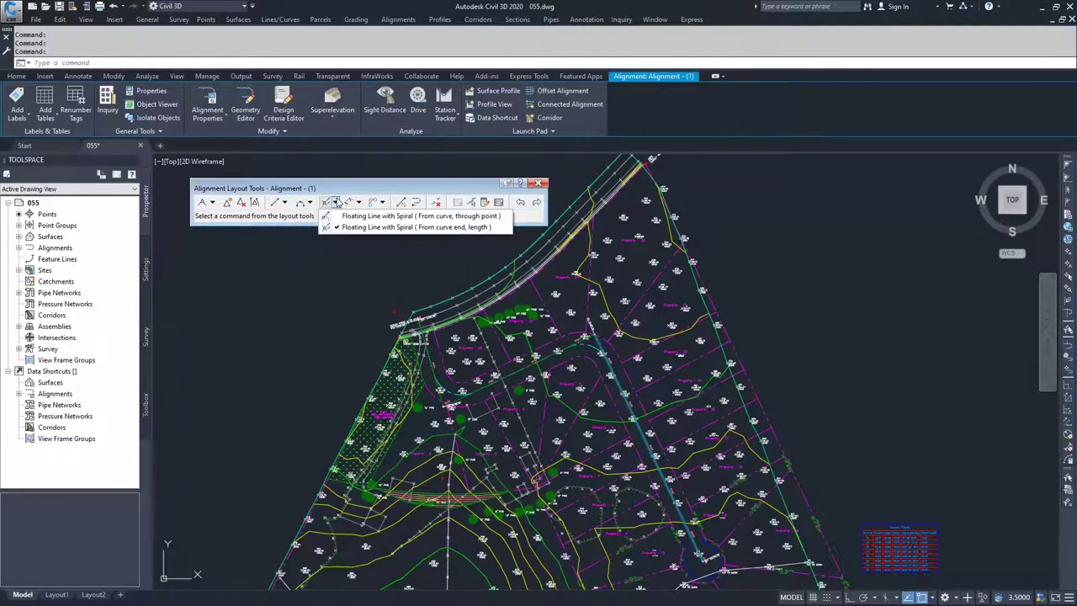
click(359, 204)
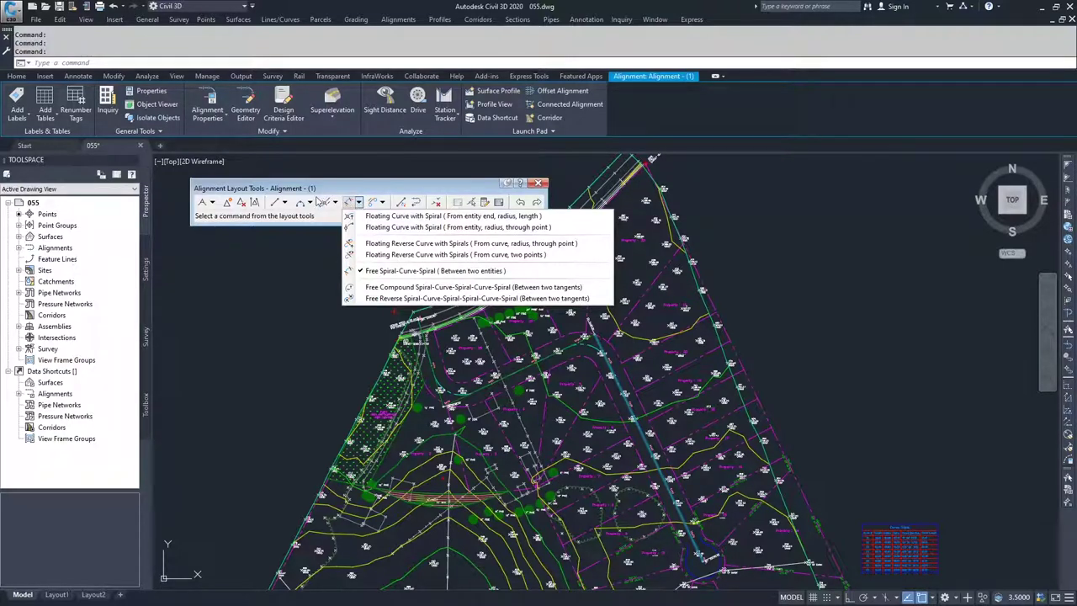
Step: Add a free curve fillet of radius 60 between the alignment's first and second tangents, with a solution angle less than 180
click(312, 205)
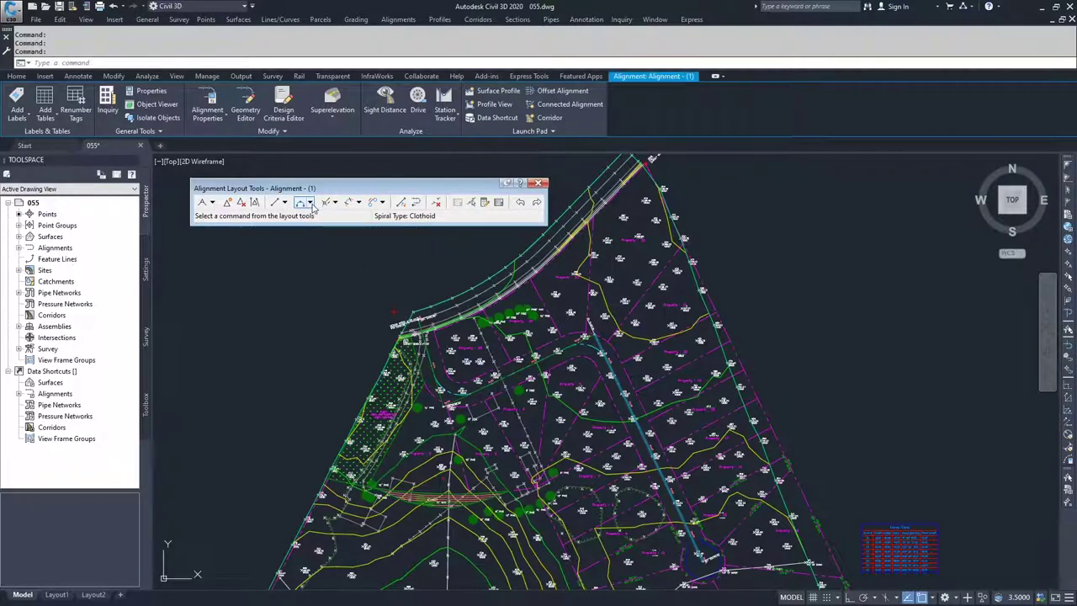
click(310, 203)
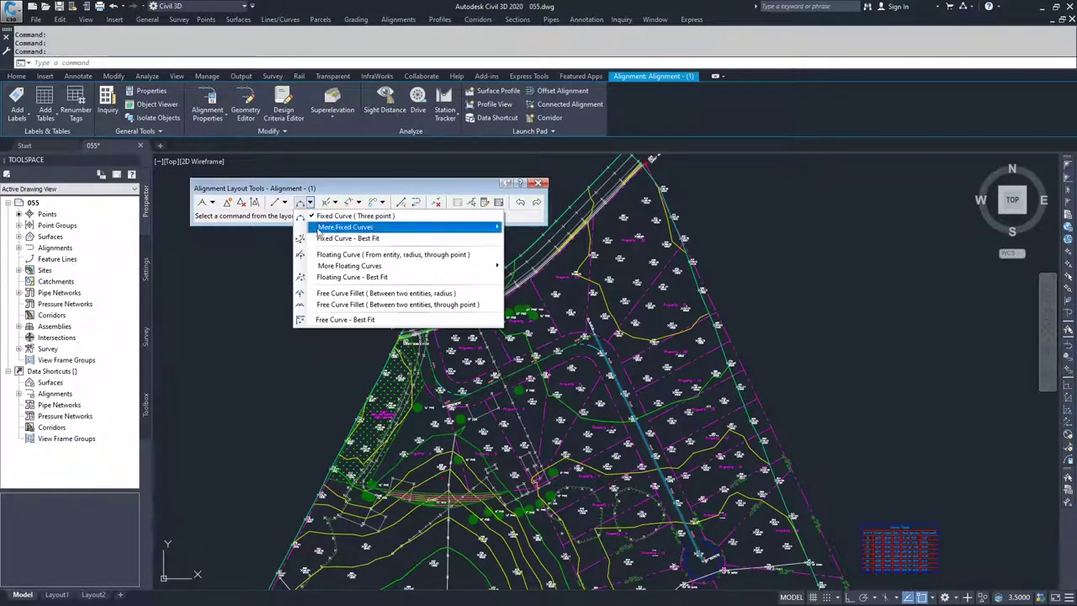
click(340, 294)
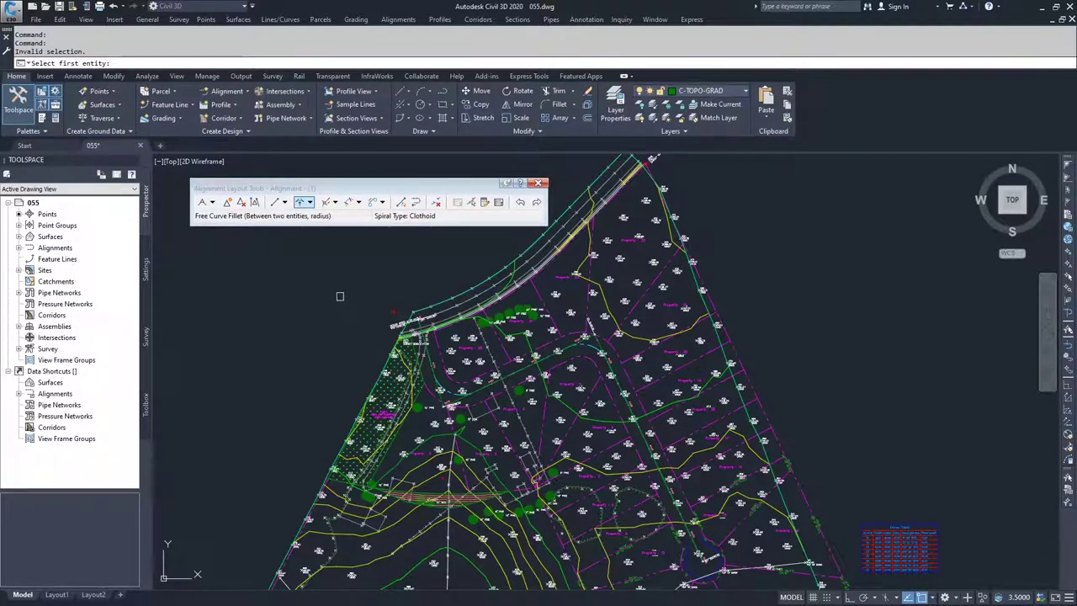
scroll(411, 344, up, 6)
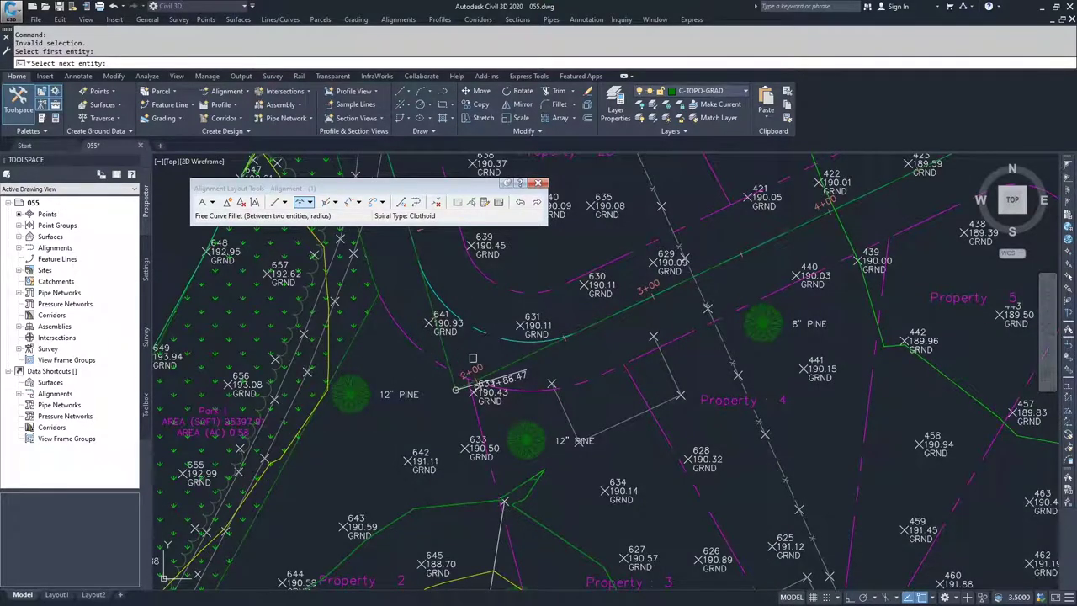
click(535, 359)
click(556, 261)
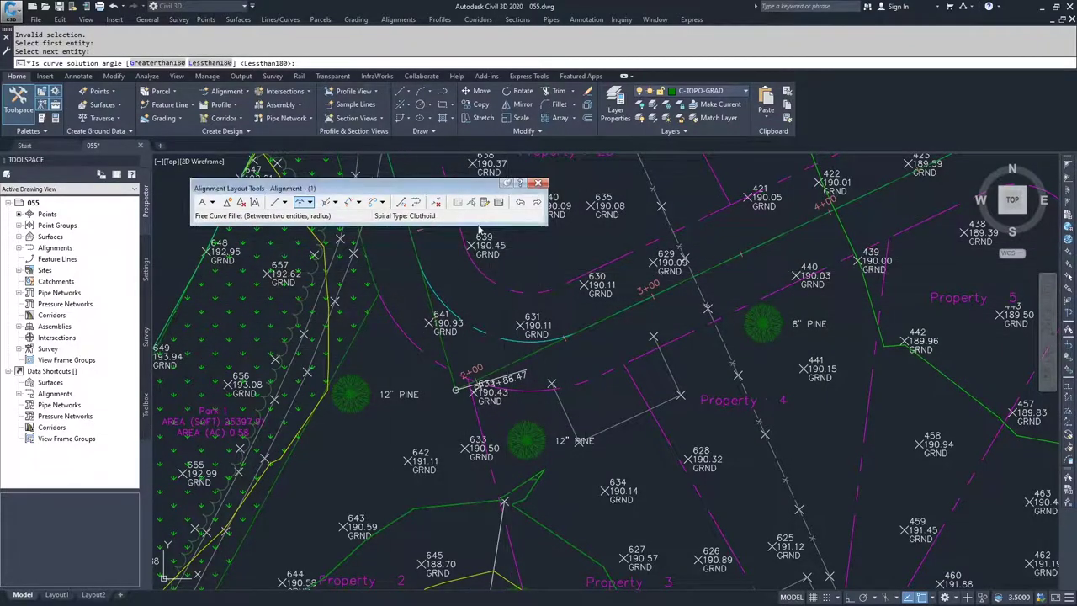
key(Return)
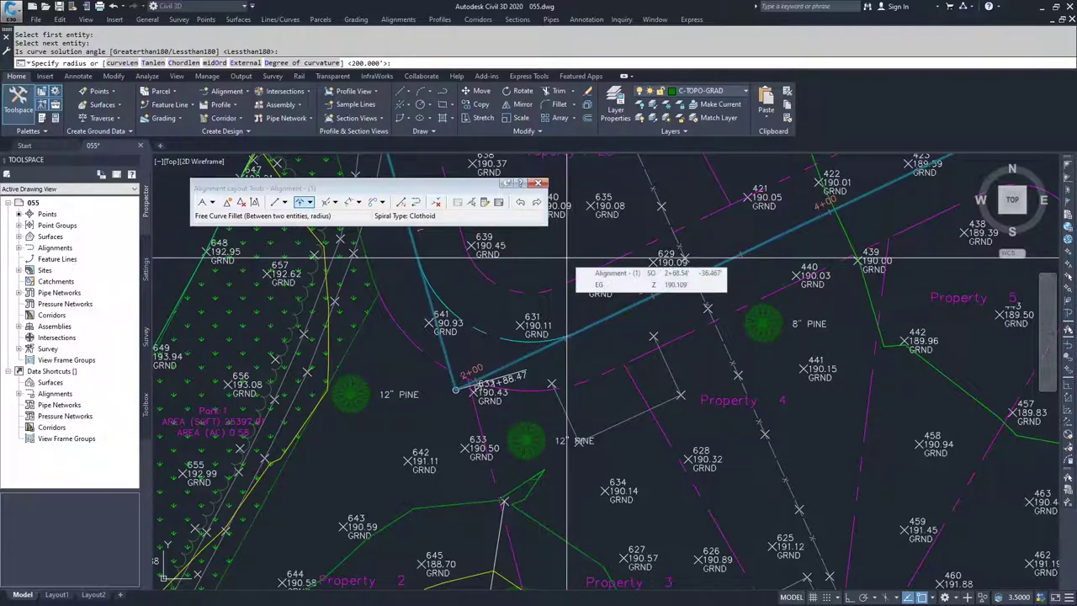
text(60)
key(Return)
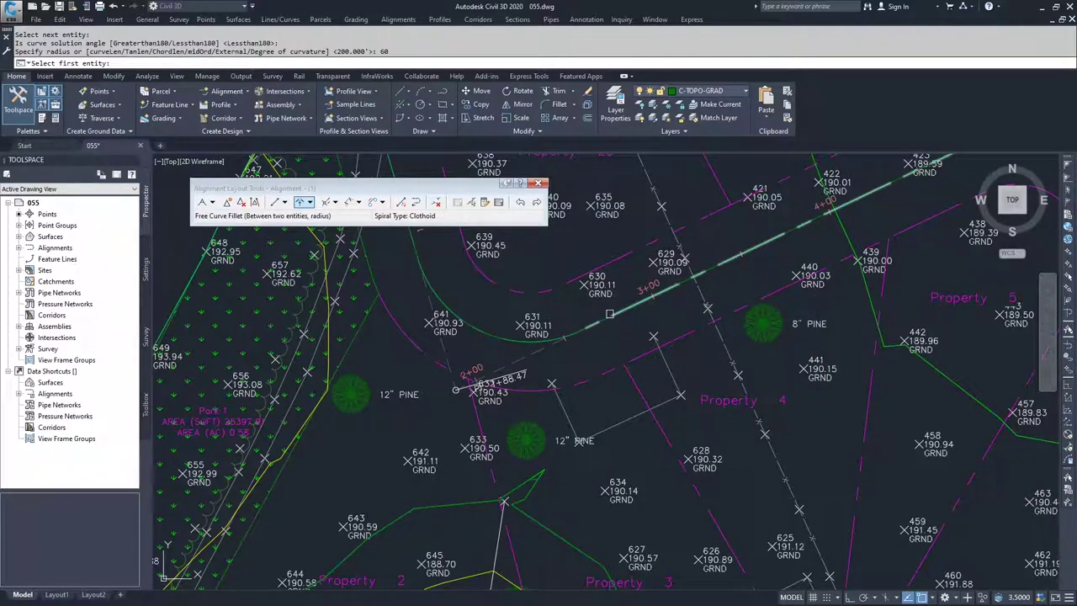
Step: Add a free curve fillet of radius 60 between the alignment's second and third tangents, with a solution angle less than 180, and end the command
scroll(559, 311, down, 3)
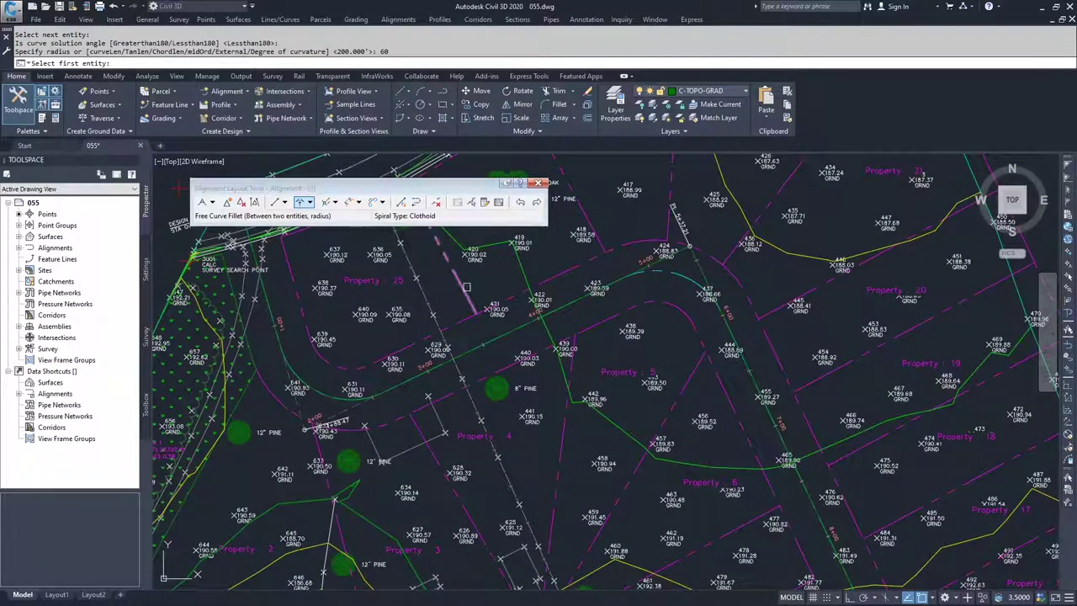
click(503, 334)
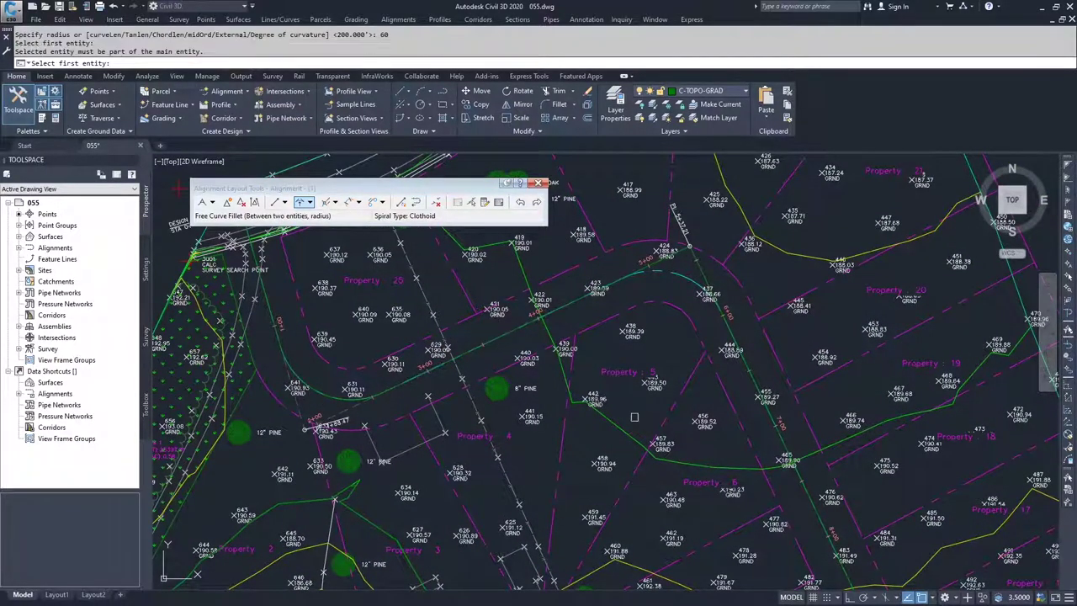
click(746, 363)
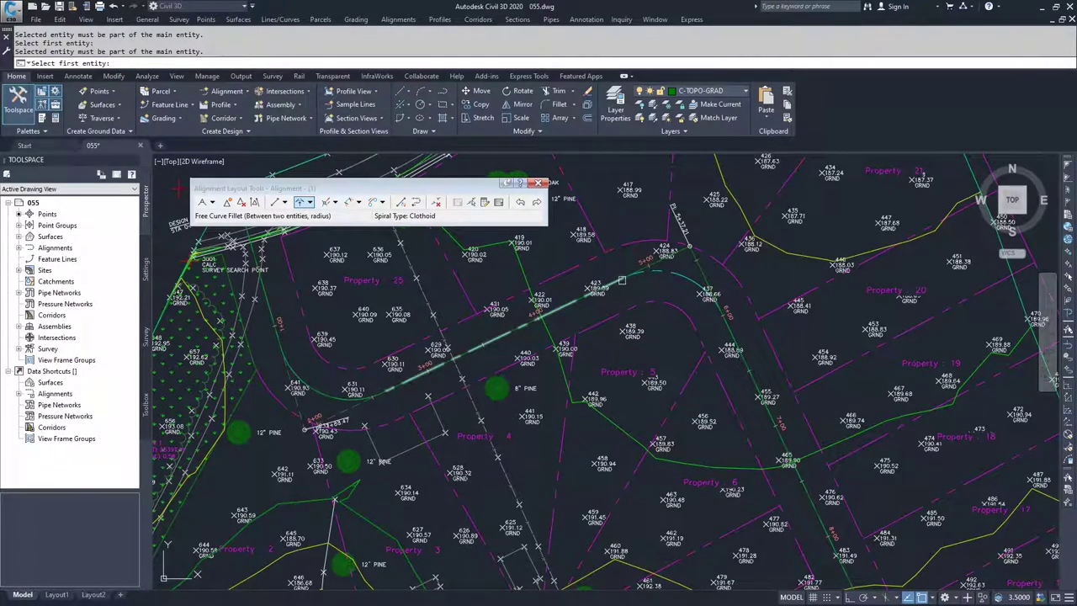
scroll(550, 341, up, 1)
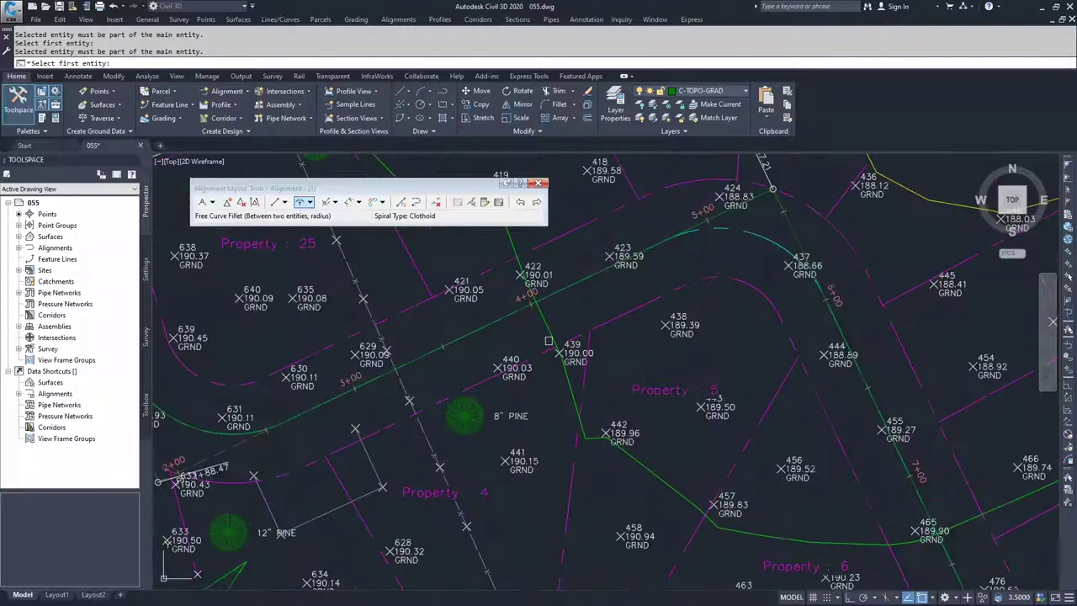
scroll(491, 329, up, 4)
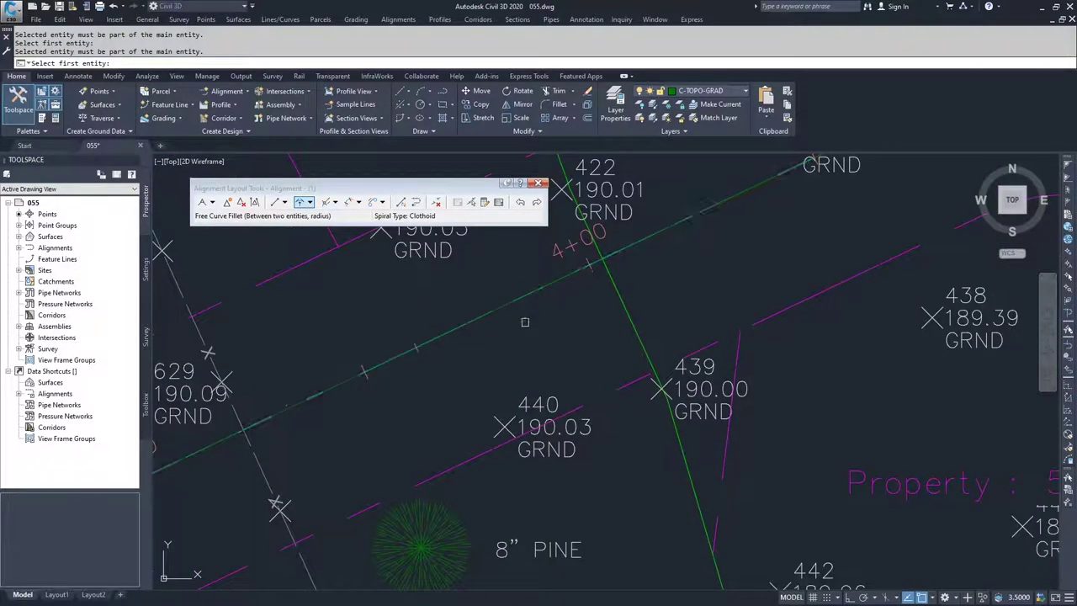
scroll(547, 277, down, 3)
scroll(679, 220, up, 1)
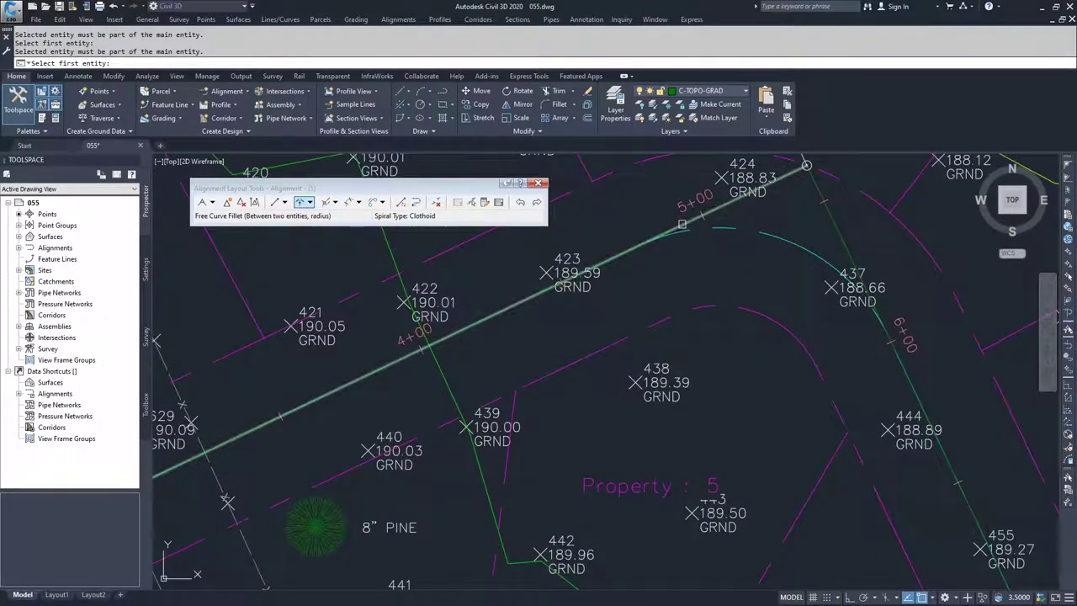
click(682, 223)
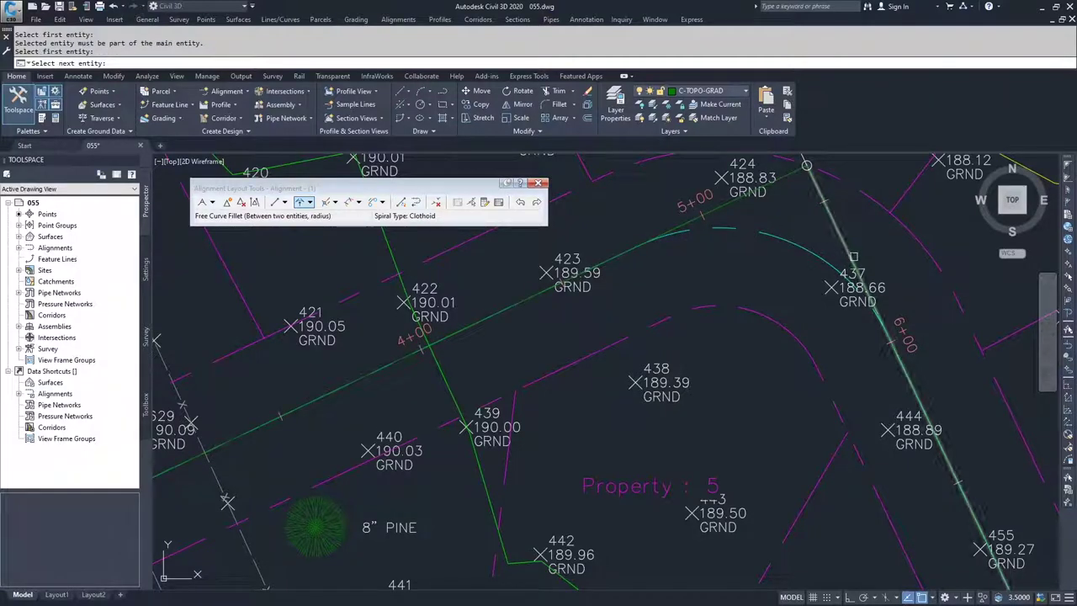
click(848, 255)
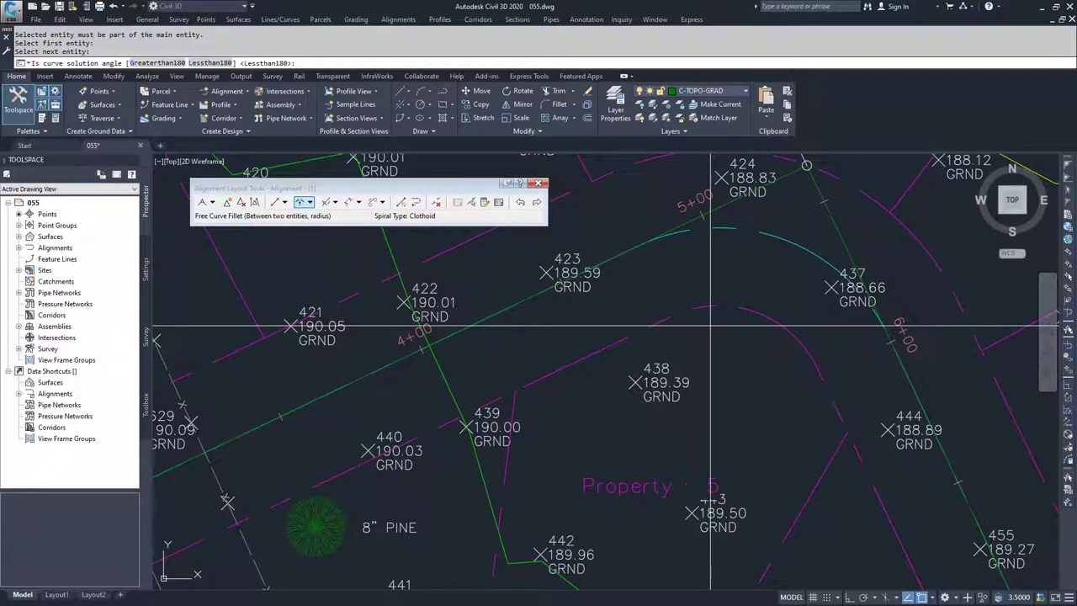
key(Return)
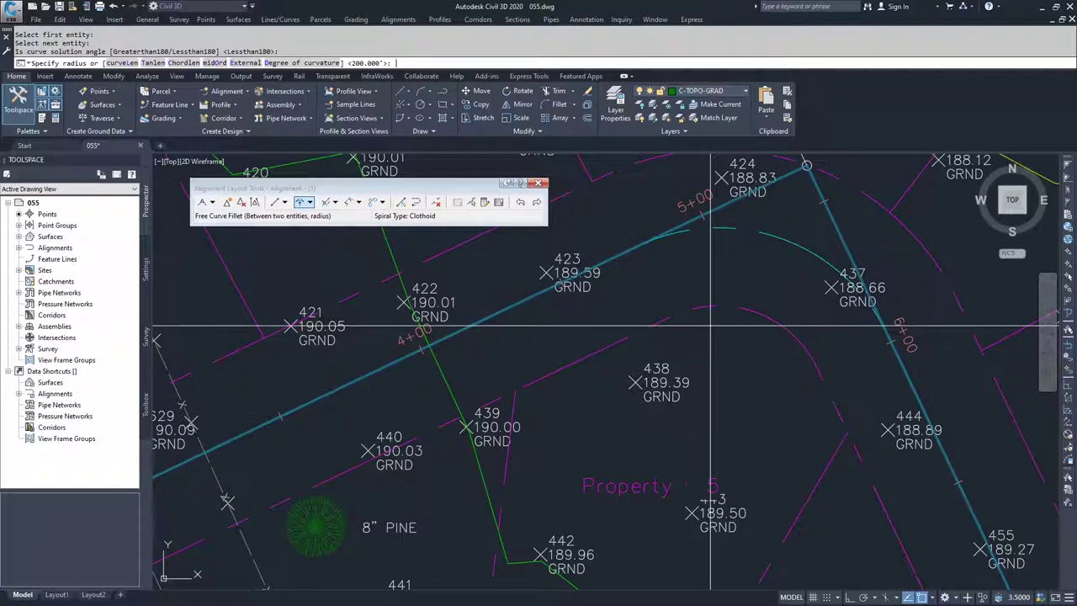
text(60)
key(Return)
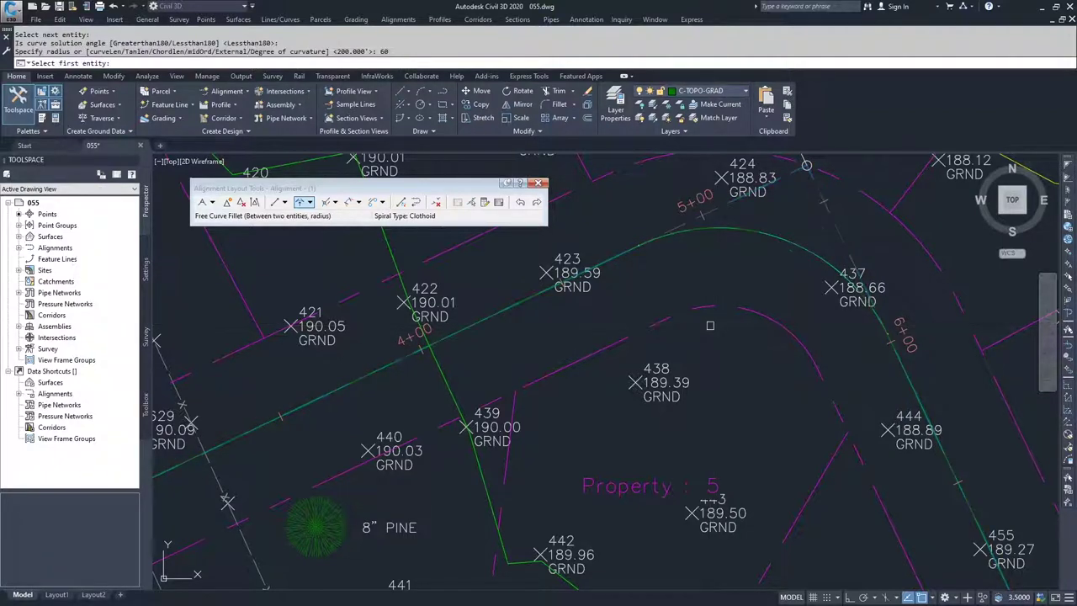
key(Return)
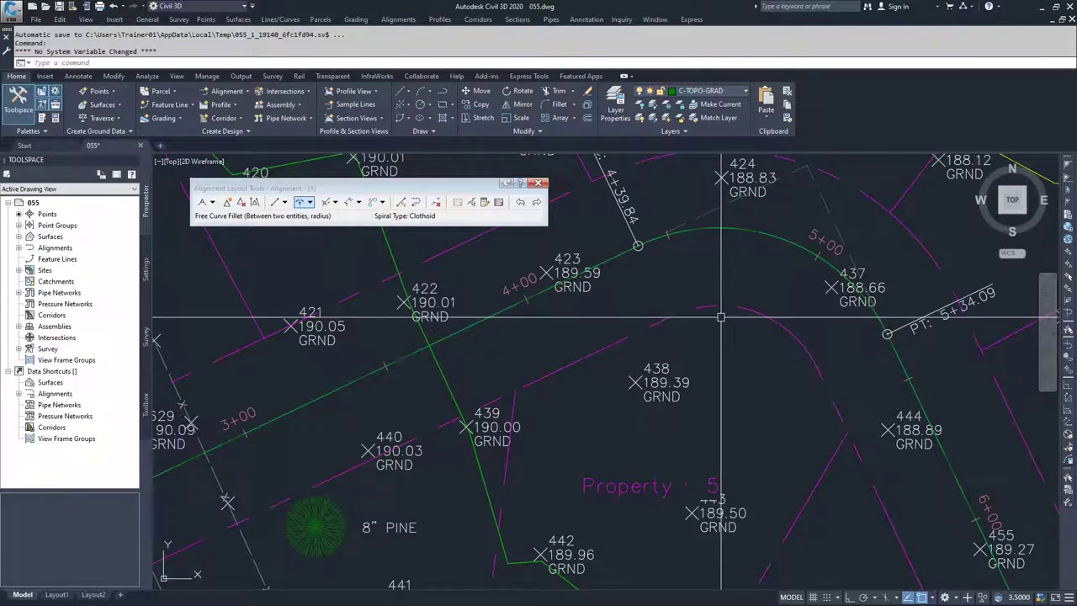
scroll(724, 316, down, 5)
scroll(630, 288, up, 2)
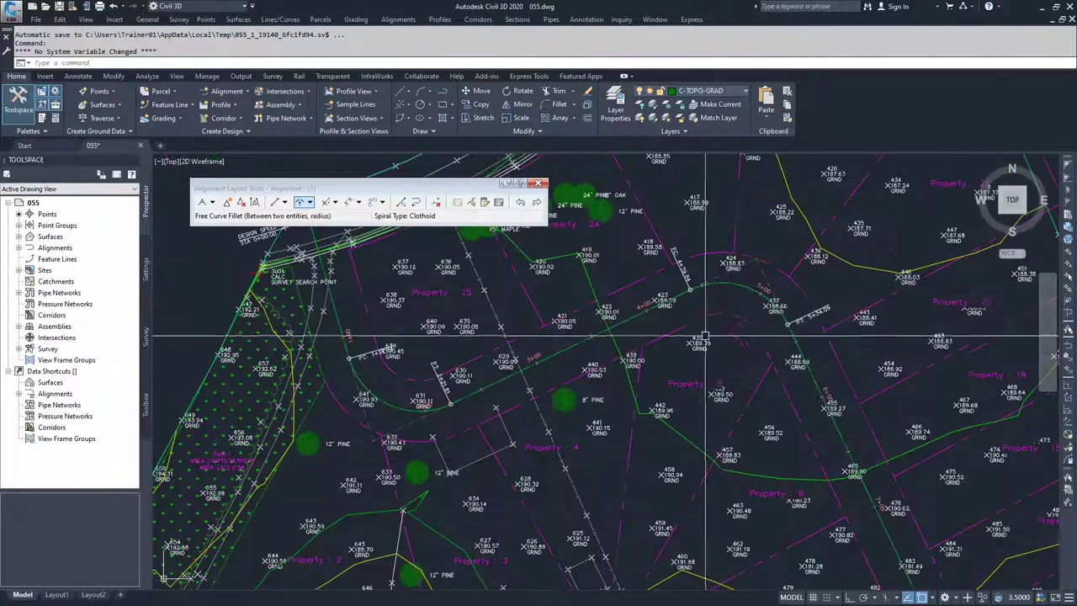